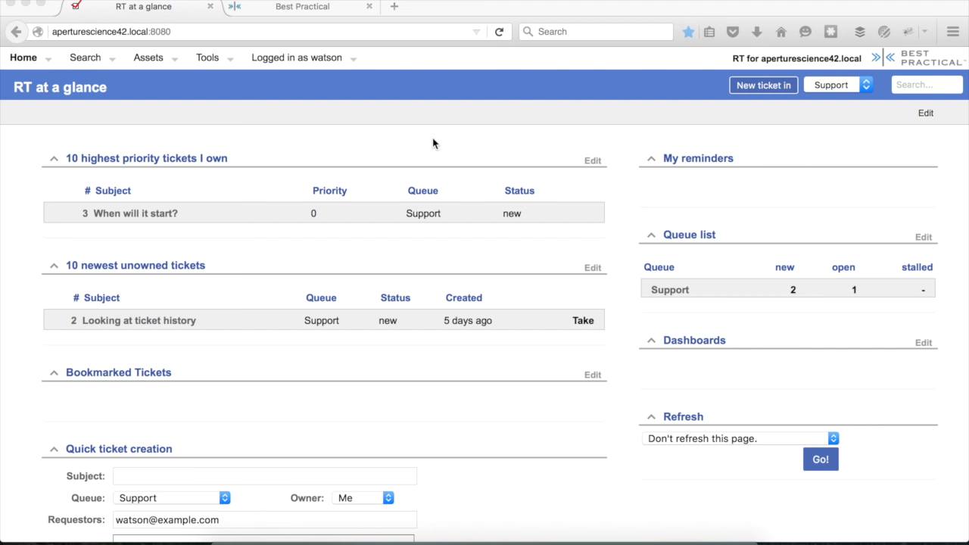
Step: Start a new ticket in the Support queue
scroll(433, 144, "down", 5)
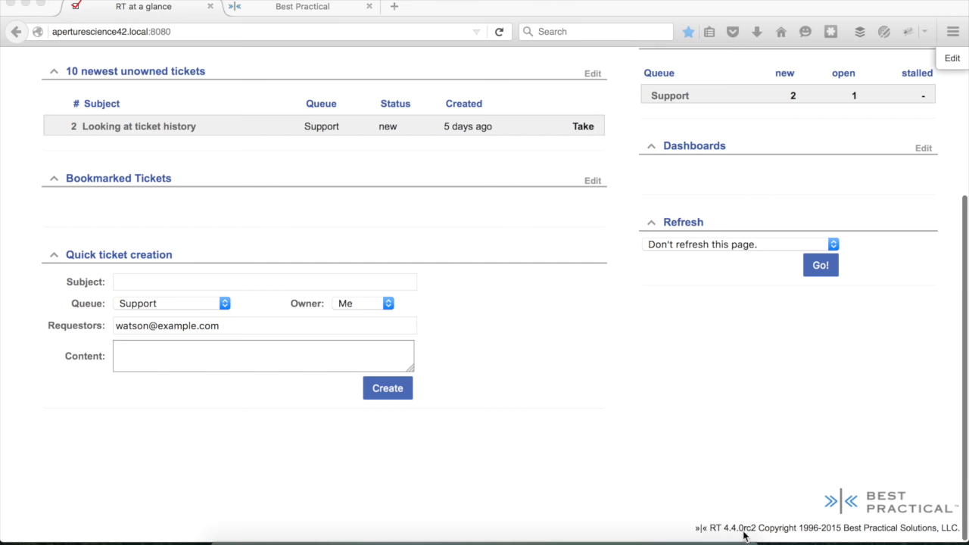
scroll(568, 381, "up", 5)
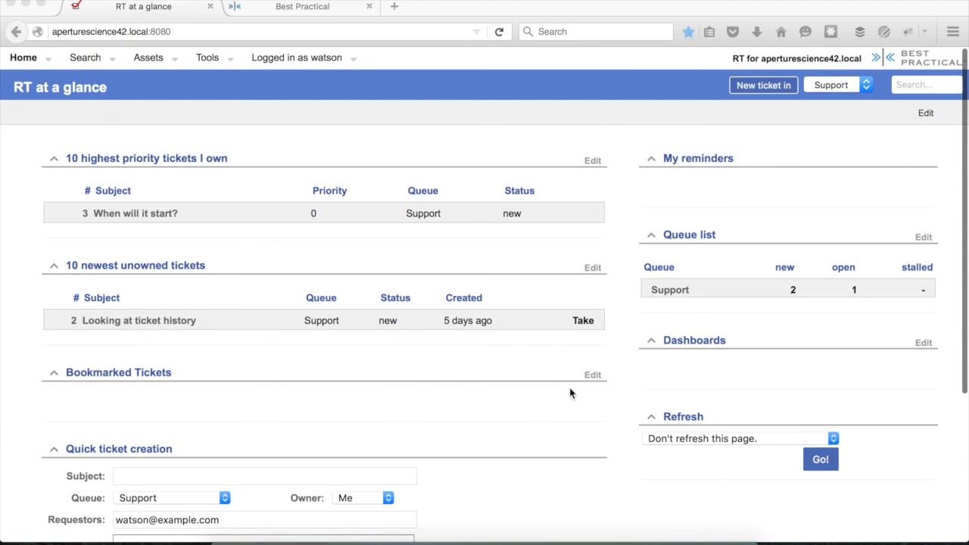
left_click(865, 85)
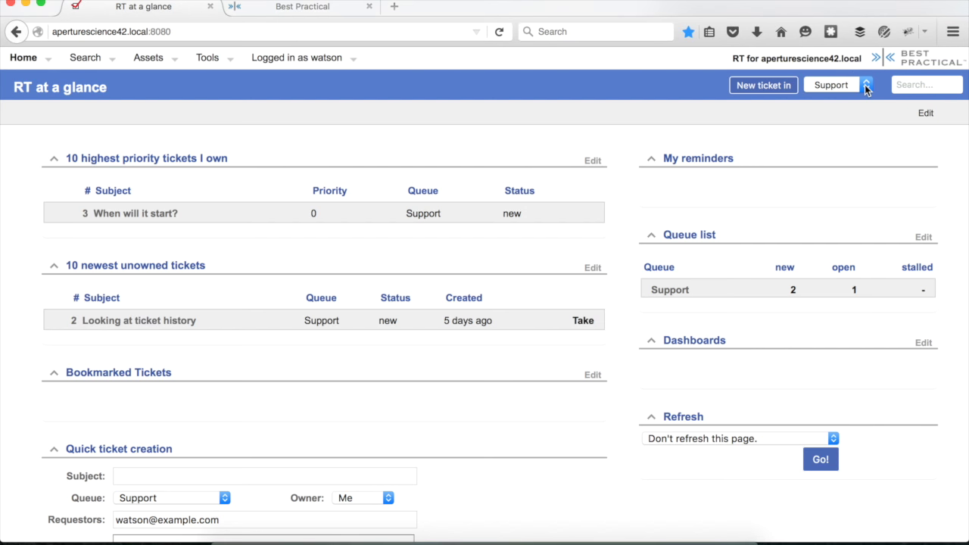
left_click(867, 86)
left_click(867, 85)
left_click(756, 85)
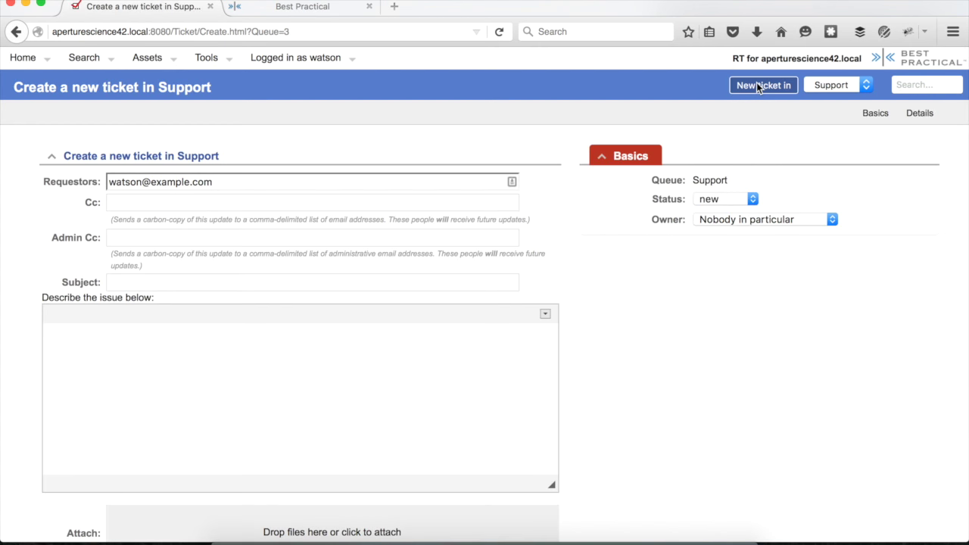
Step: Give the ticket the subject "Need some help" and the description "Attached are the screenshots."
left_click(440, 282)
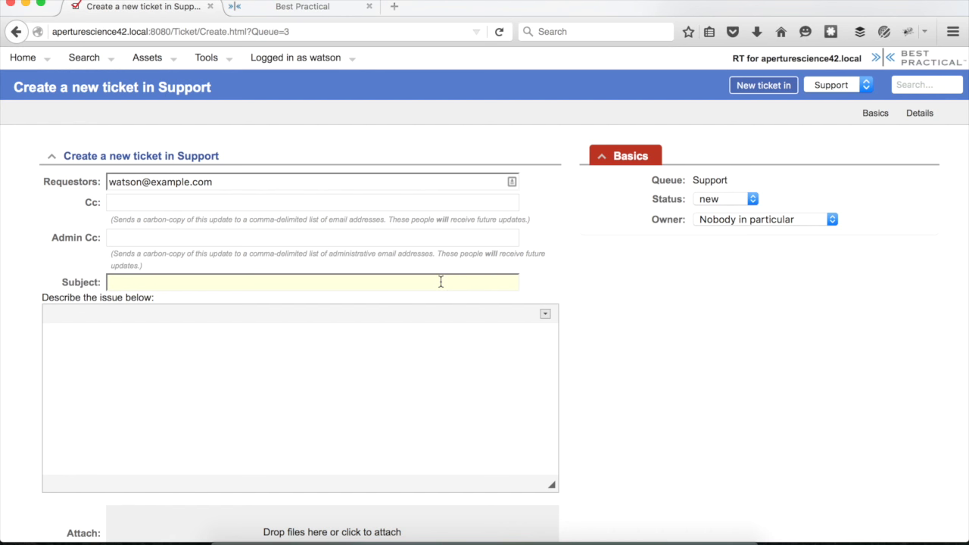
type("Need some help")
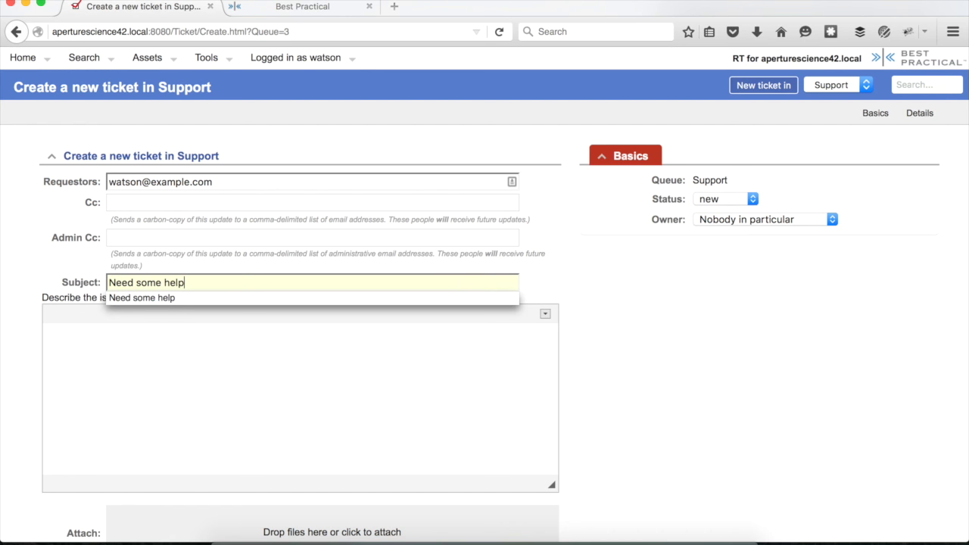
left_click(450, 387)
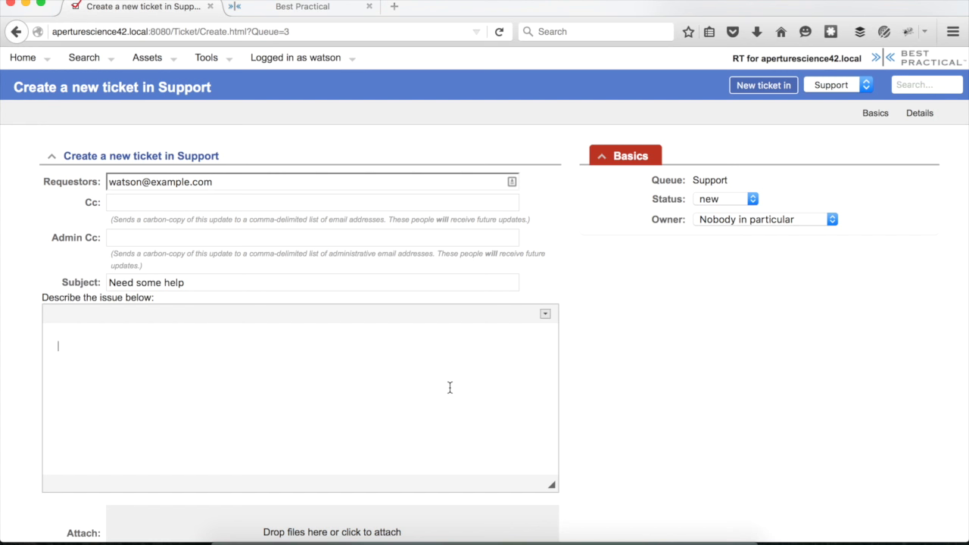
type("Attache")
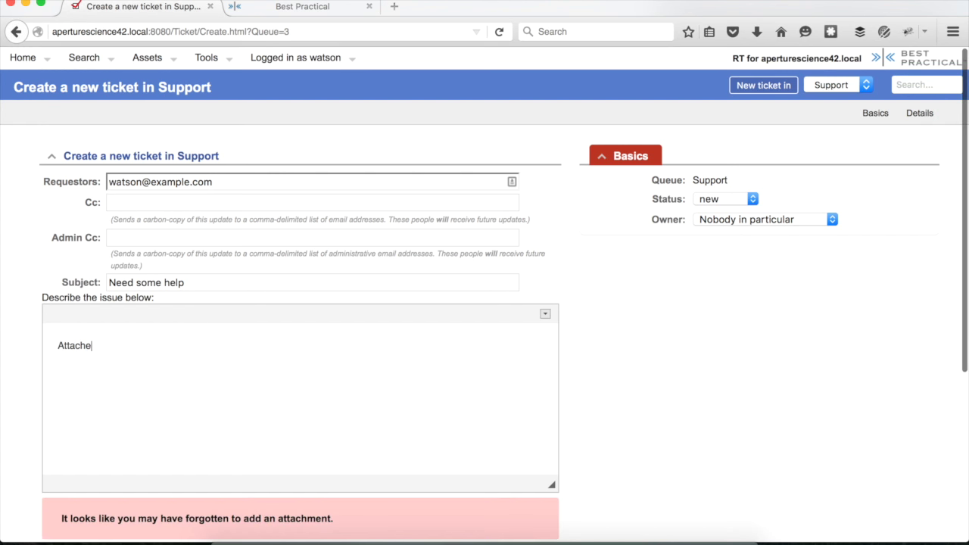
type("d are")
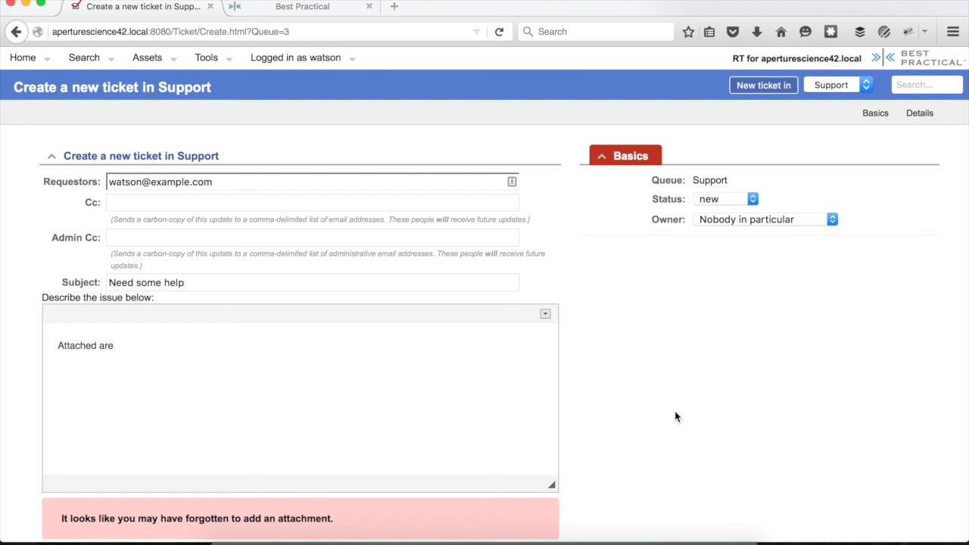
scroll(674, 411, "down", 3)
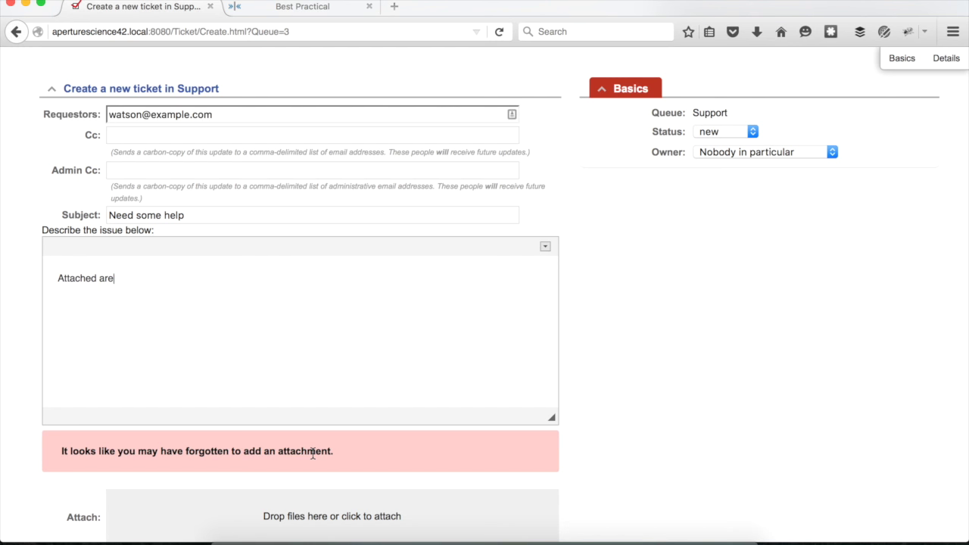
type("the screenshots.")
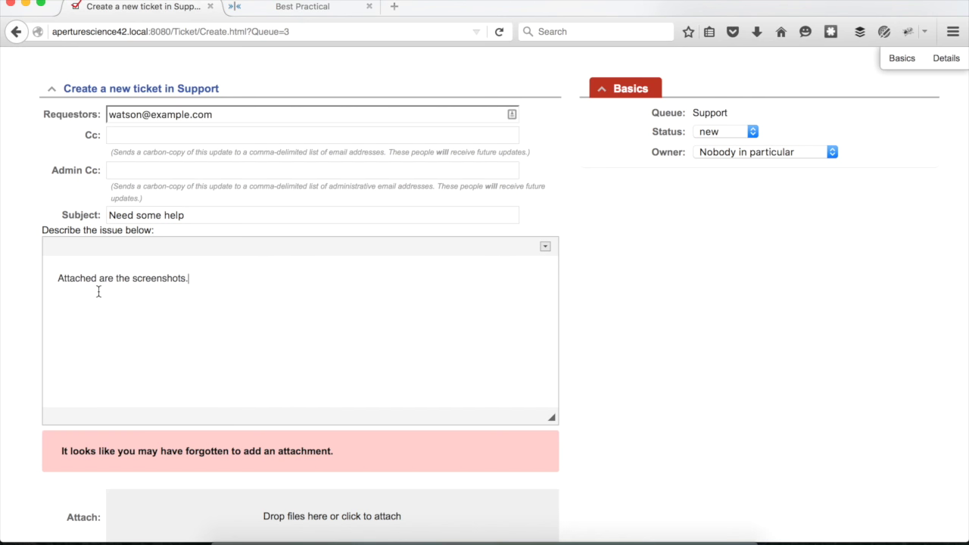
Step: Switch to Finder and attach create_ticket_page.png from the attachments folder to the ticket
scroll(167, 311, "down", 1)
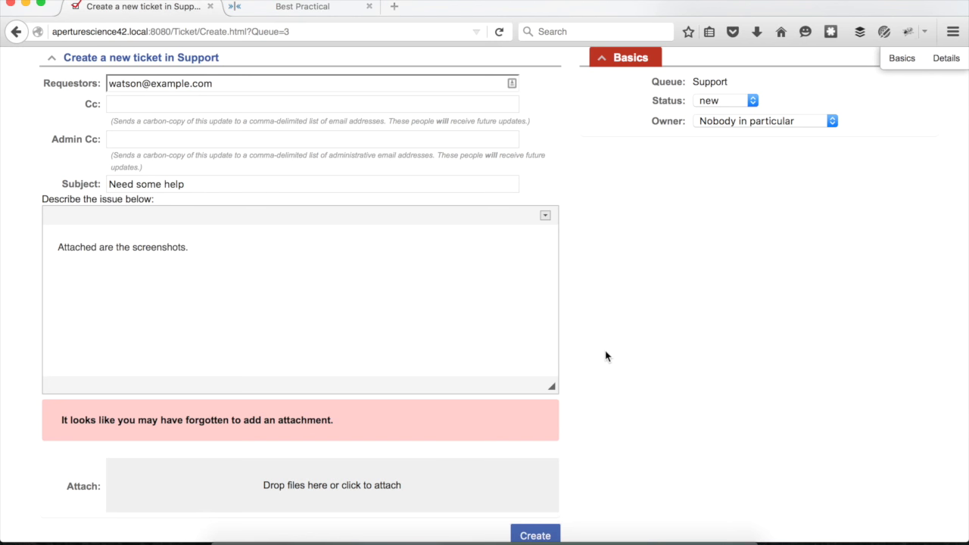
scroll(605, 356, "down", 2)
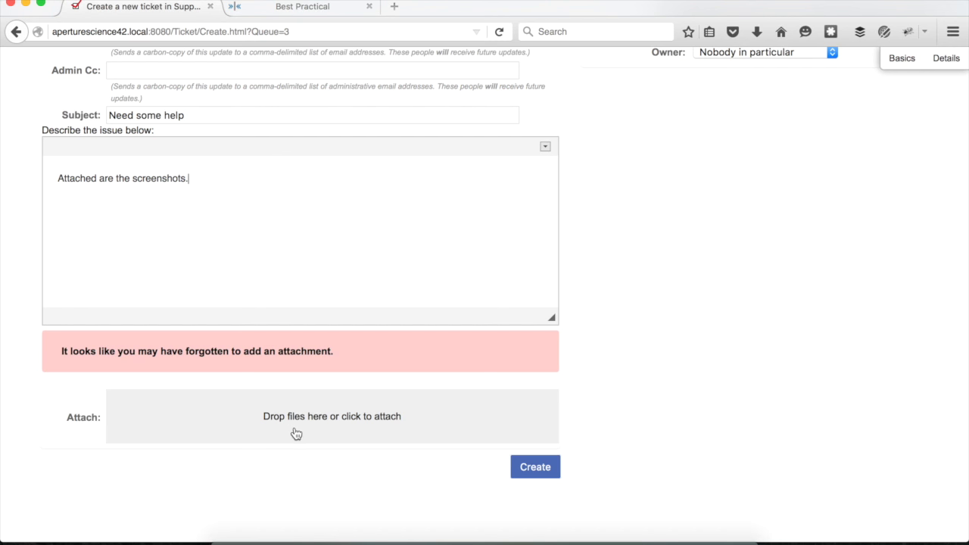
left_click(227, 539)
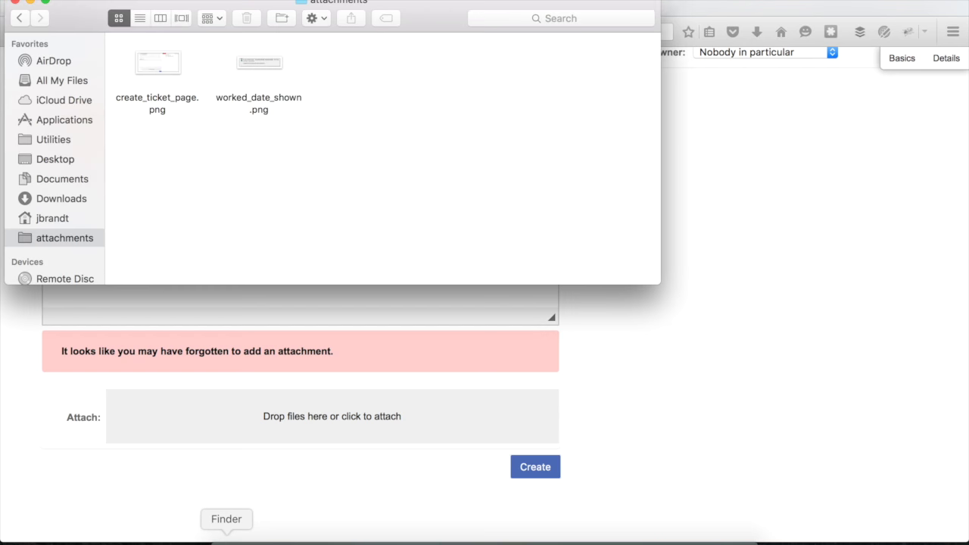
left_click(160, 63)
left_click_drag(162, 67, 323, 413)
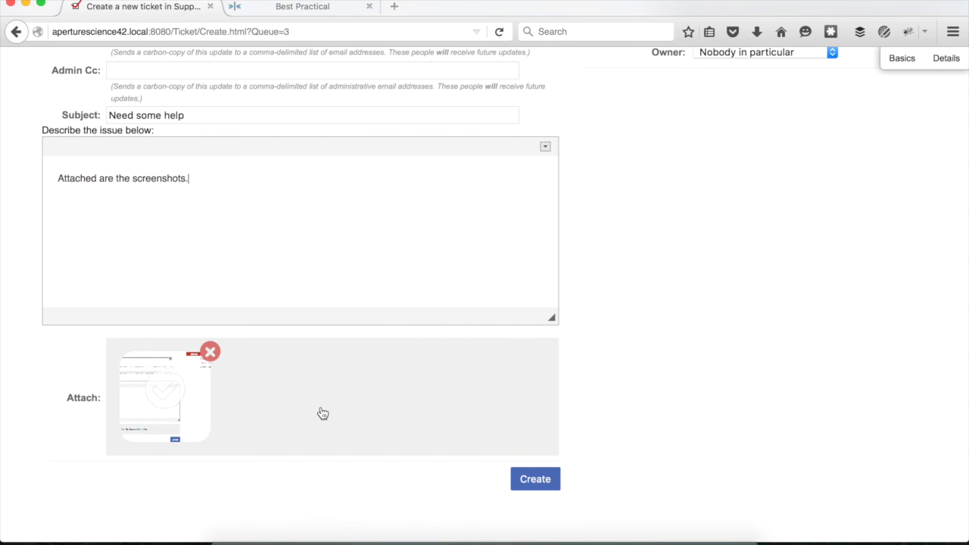
Step: Remove the attached create_ticket_page.png from the new ticket
scroll(598, 363, "up", 3)
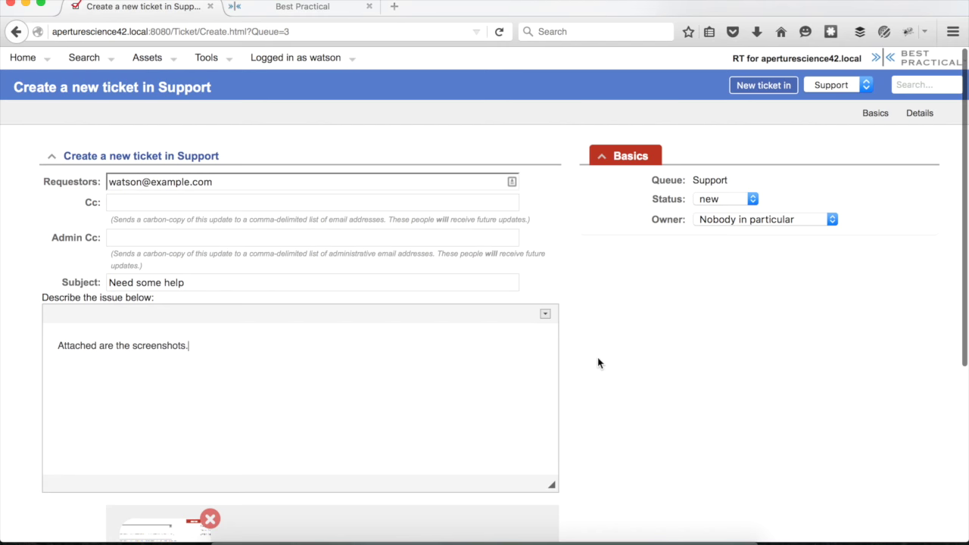
scroll(598, 364, "down", 2)
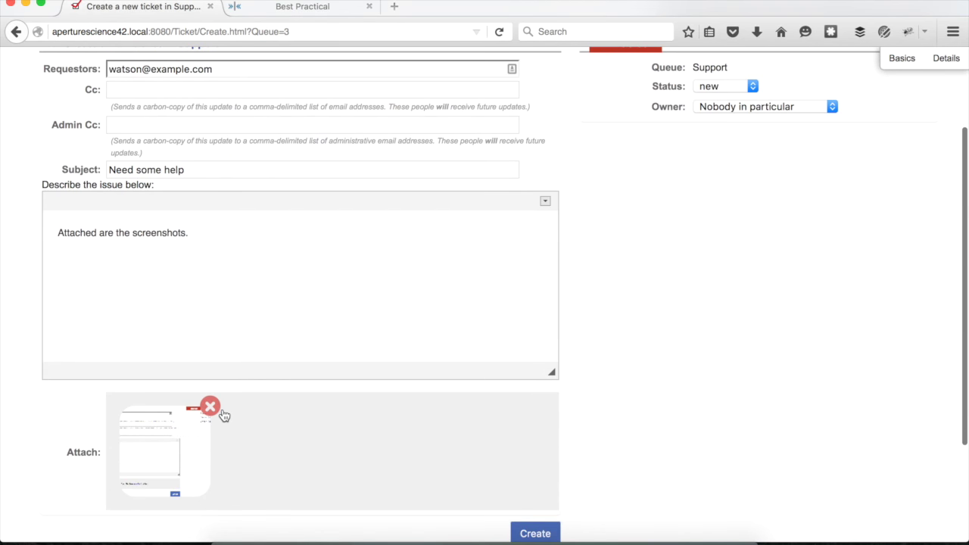
left_click(212, 409)
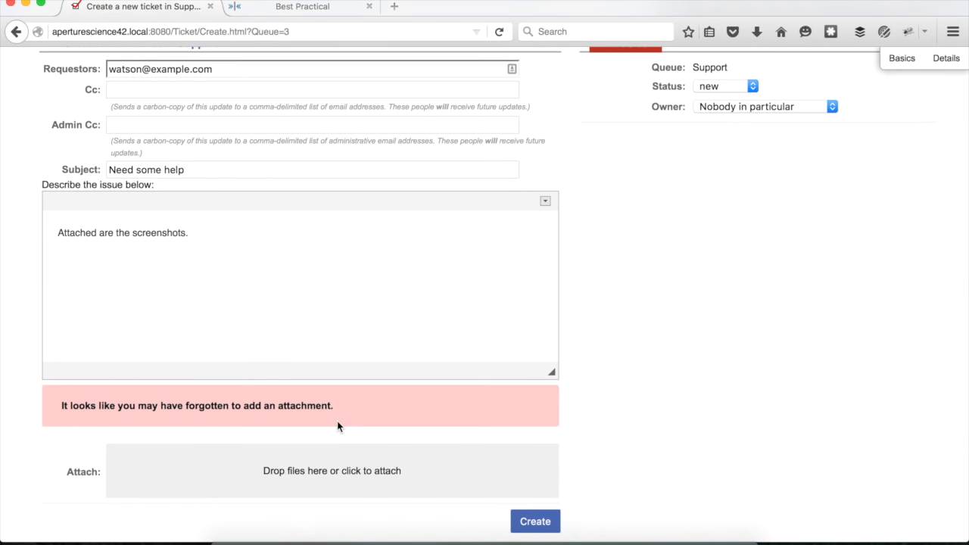
Step: Switch to Finder and attach create_ticket_page.png and worked_date_shown.png together to the ticket
key("super+Tab")
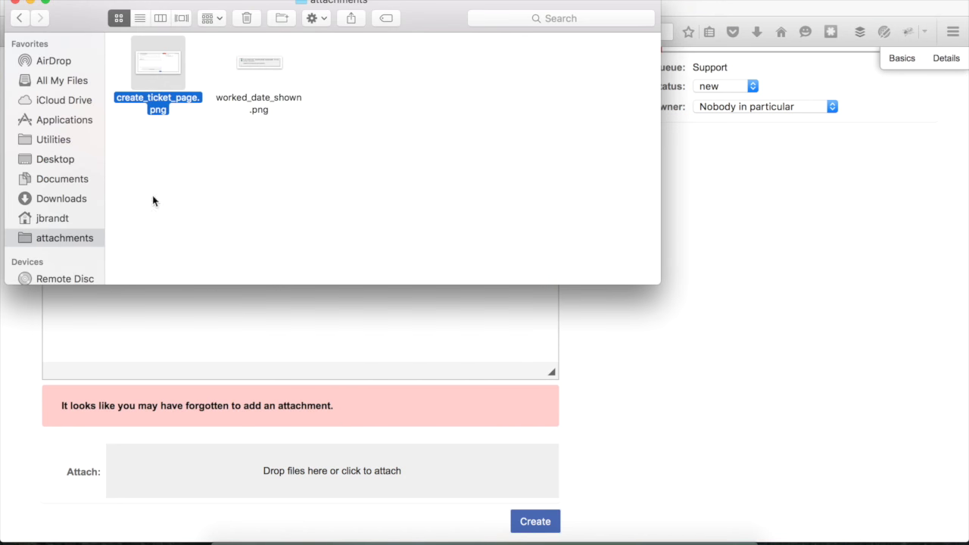
left_click(265, 63, "super")
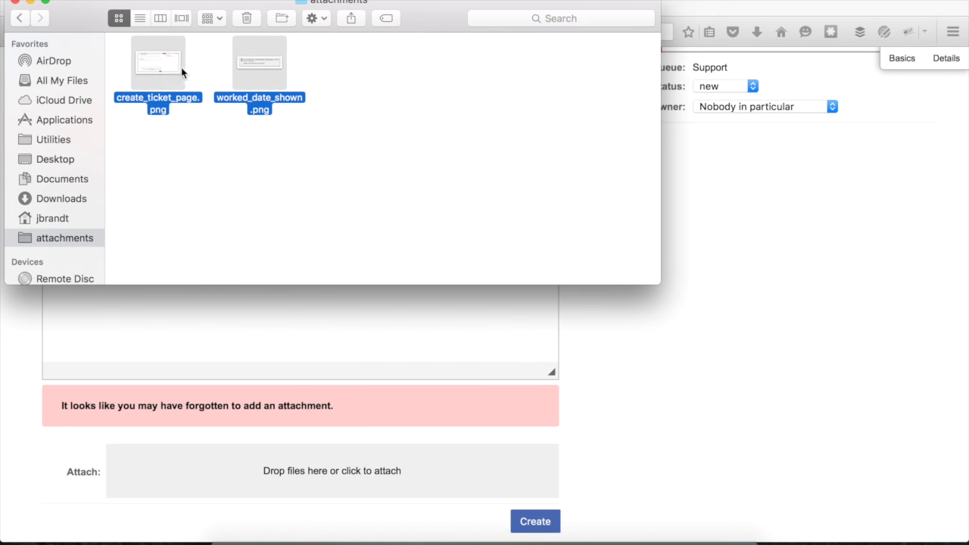
left_click_drag(170, 63, 271, 471)
left_click(697, 403)
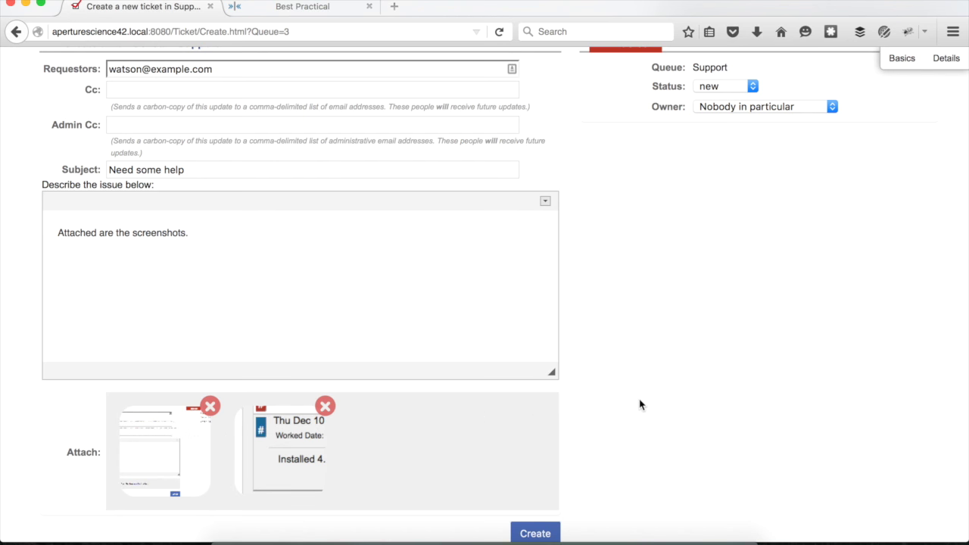
Step: Remove both attached screenshots from the new ticket
scroll(640, 404, "down", 1)
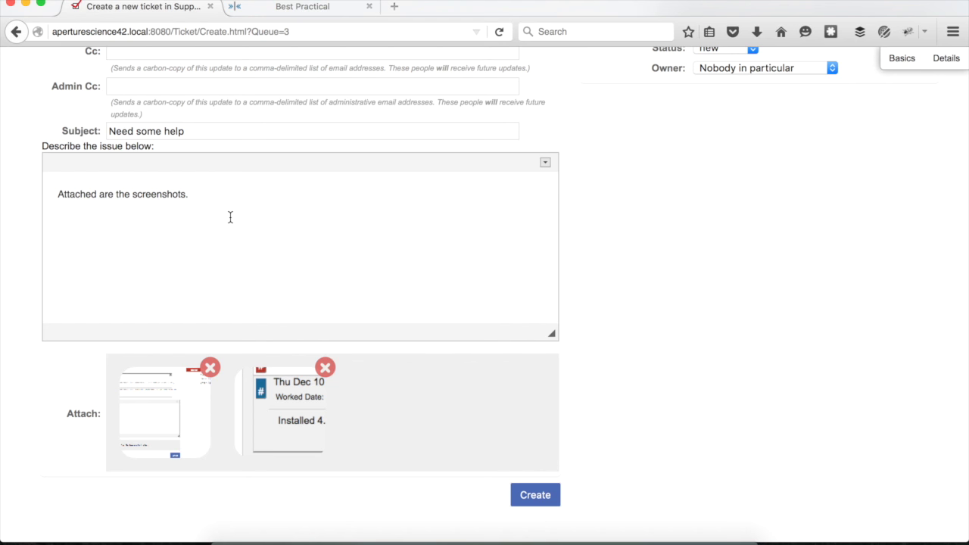
scroll(242, 174, "up", 2)
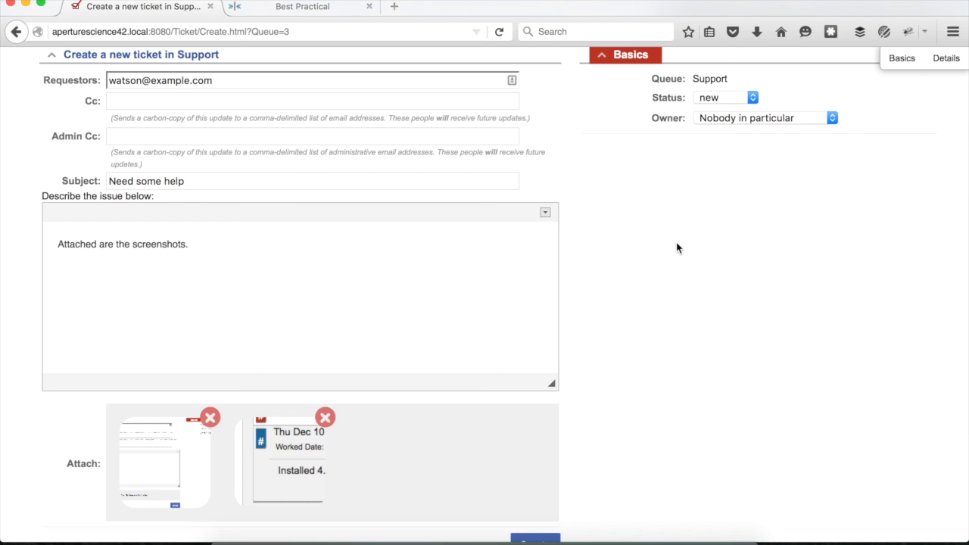
scroll(651, 257, "down", 3)
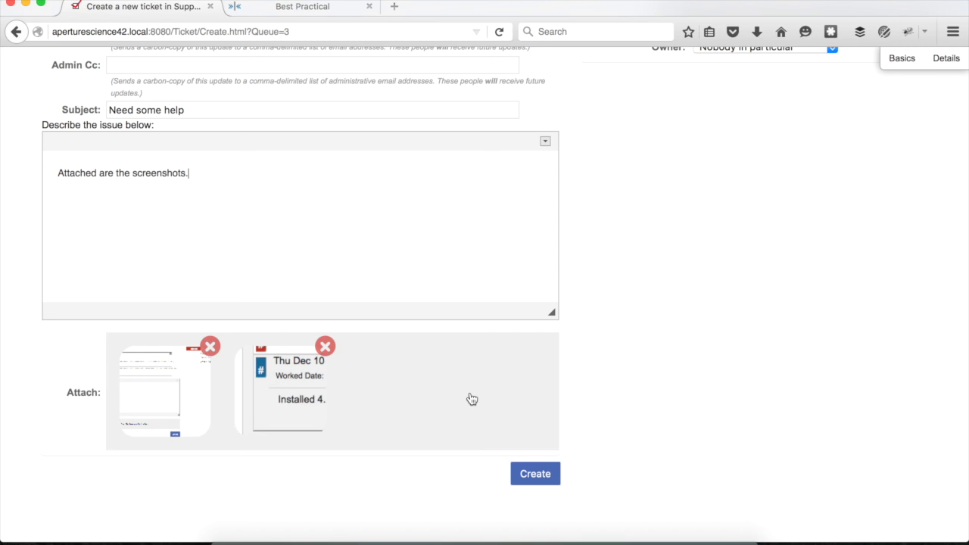
left_click(324, 348)
left_click(211, 348)
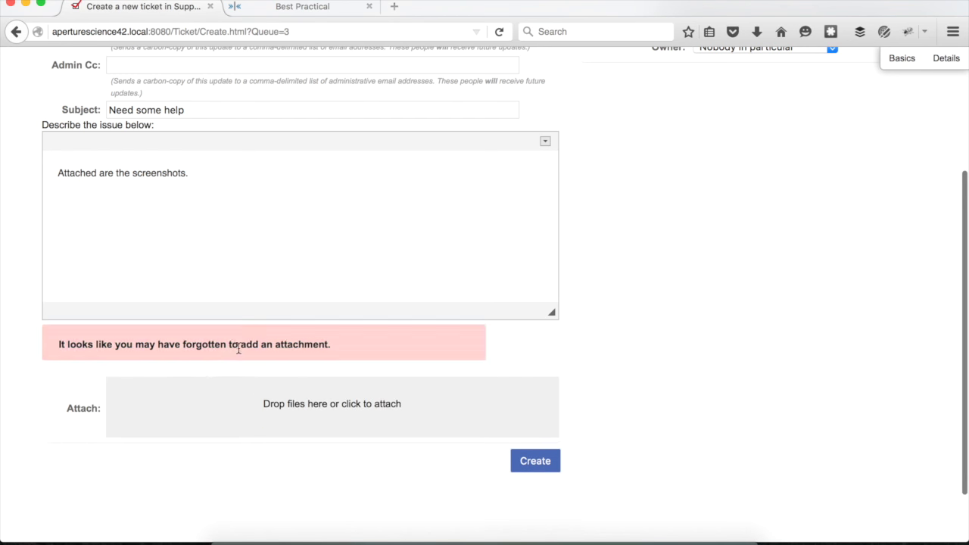
Step: Attach create_ticket_page.png and worked_date_shown.png from the attachments folder using the ticket form's file chooser
left_click(349, 411)
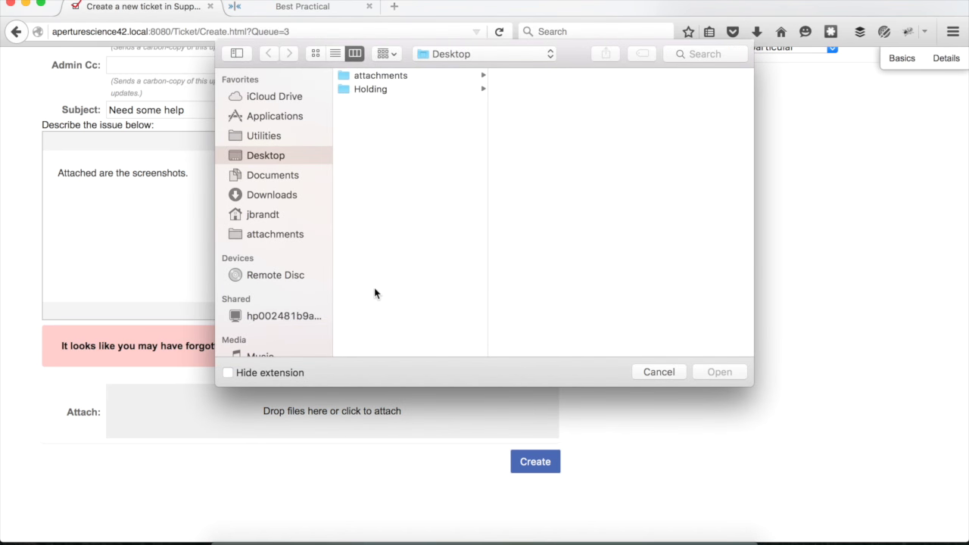
left_click(301, 237)
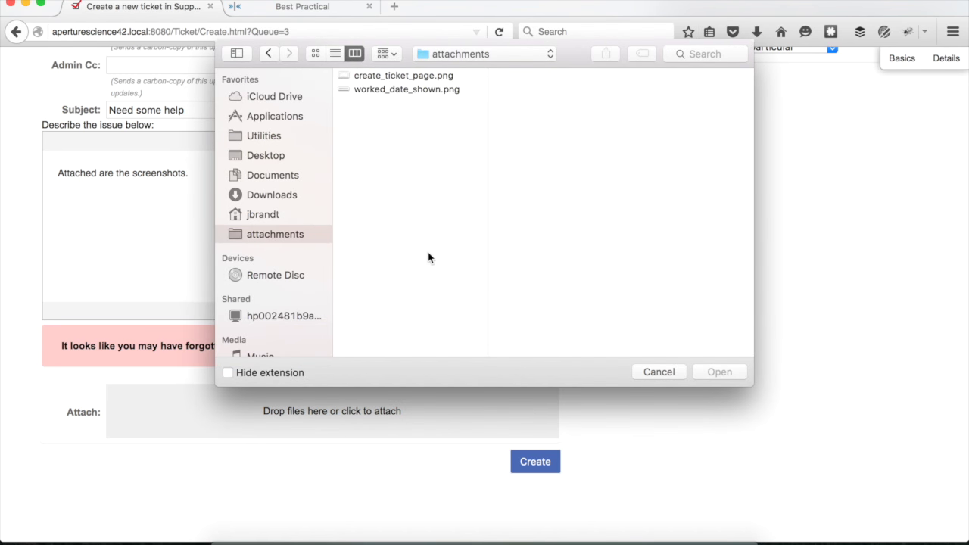
left_click(355, 75)
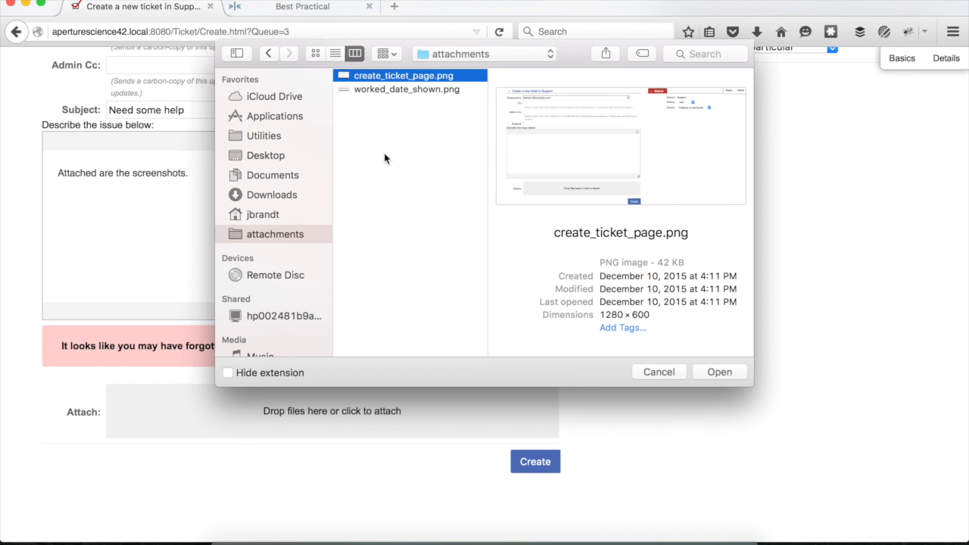
left_click(374, 89, "shift")
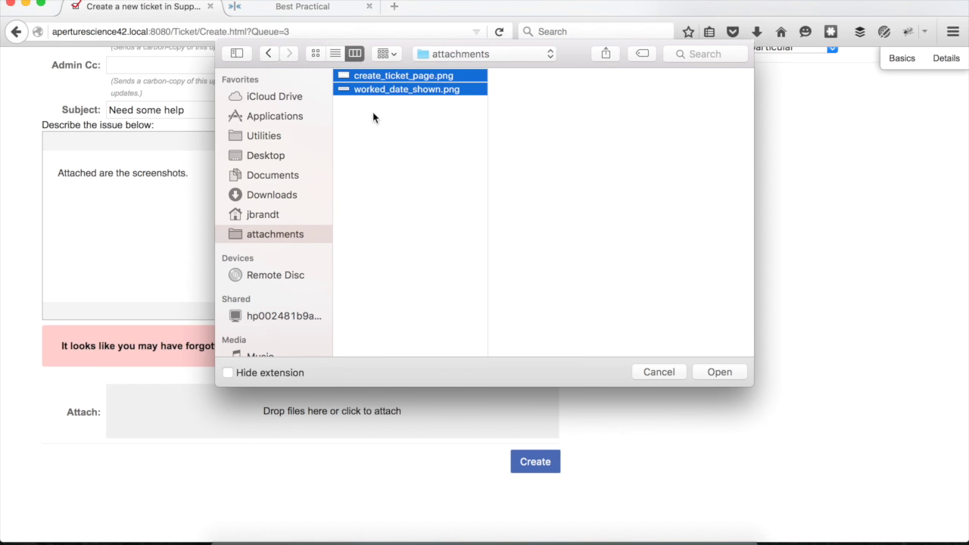
left_click(719, 372)
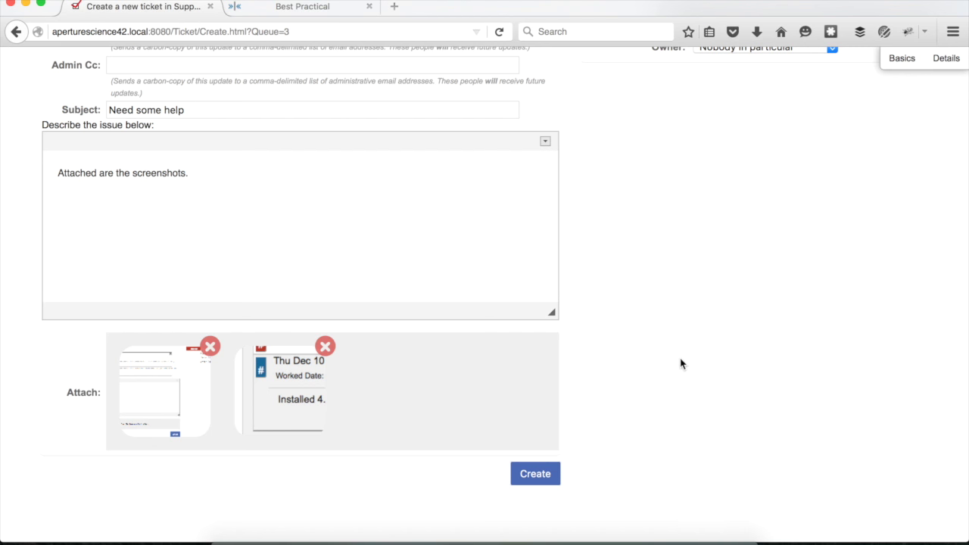
Step: Create the ticket and check the attachments and history on its display page
scroll(680, 362, "up", 5)
scroll(676, 364, "down", 5)
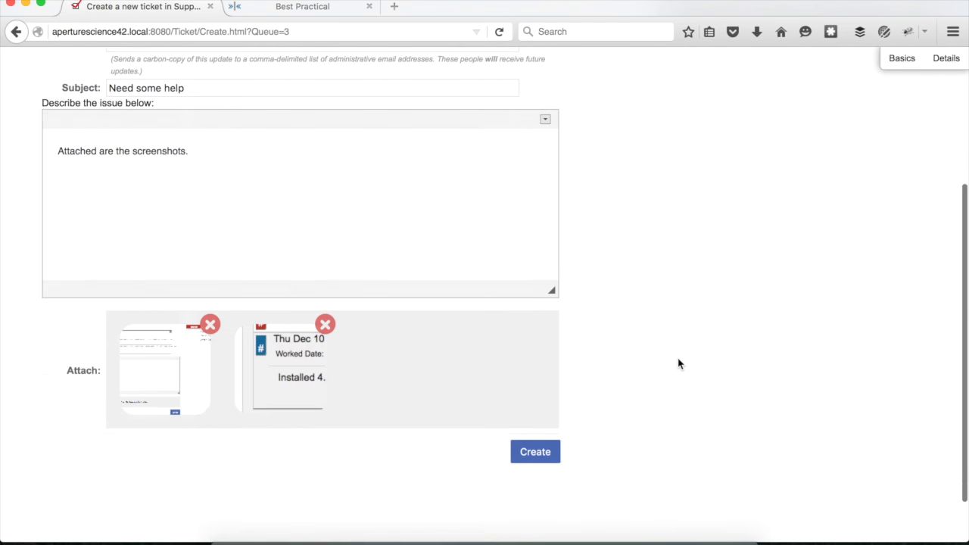
left_click(535, 397)
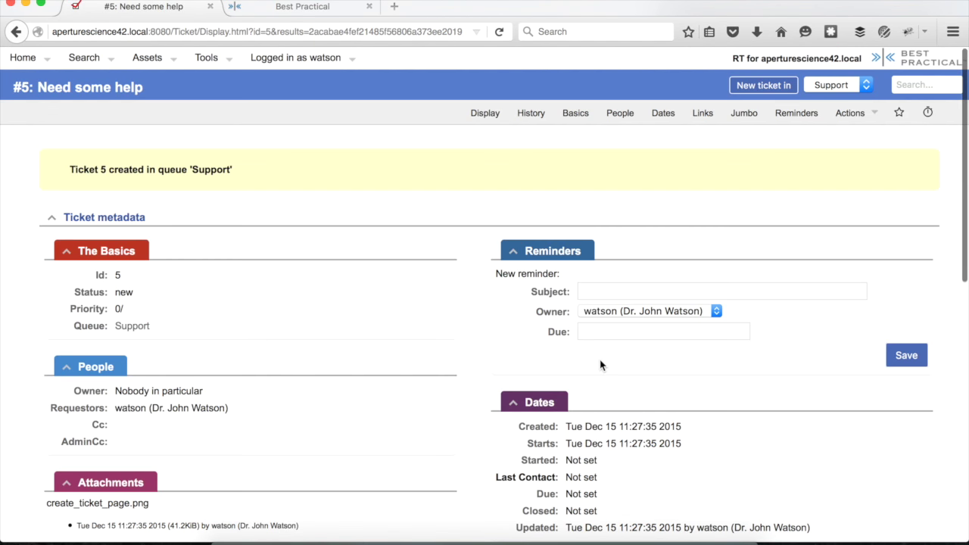
scroll(270, 363, "down", 10)
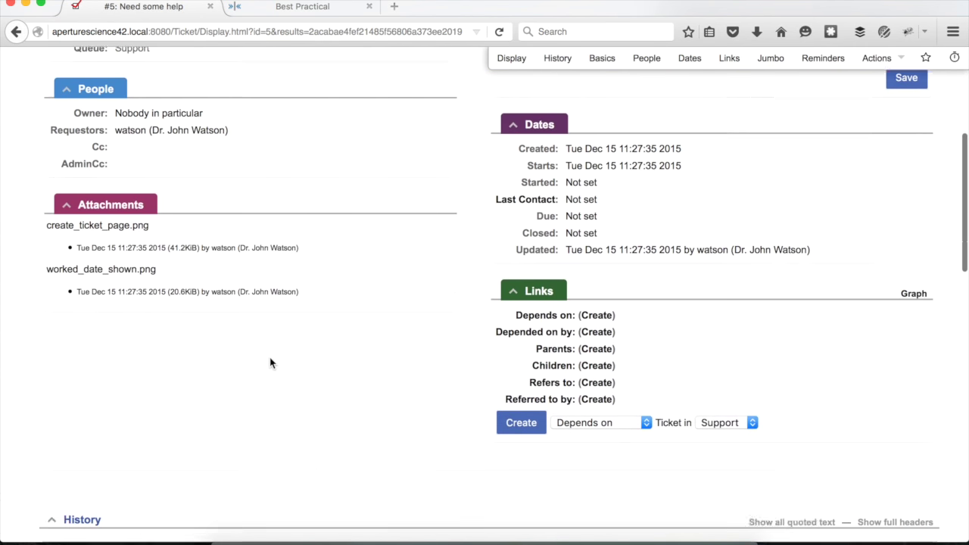
scroll(269, 363, "down", 5)
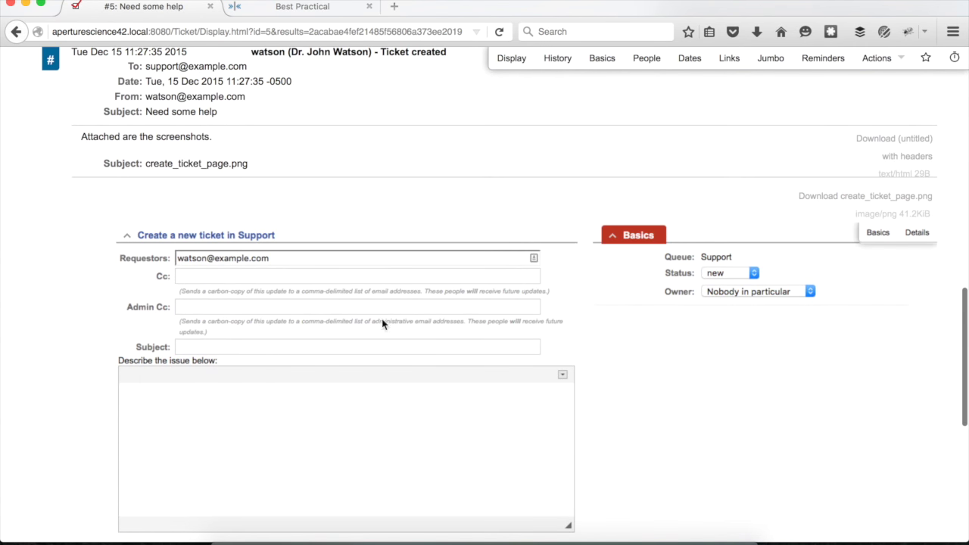
scroll(417, 372, "down", 10)
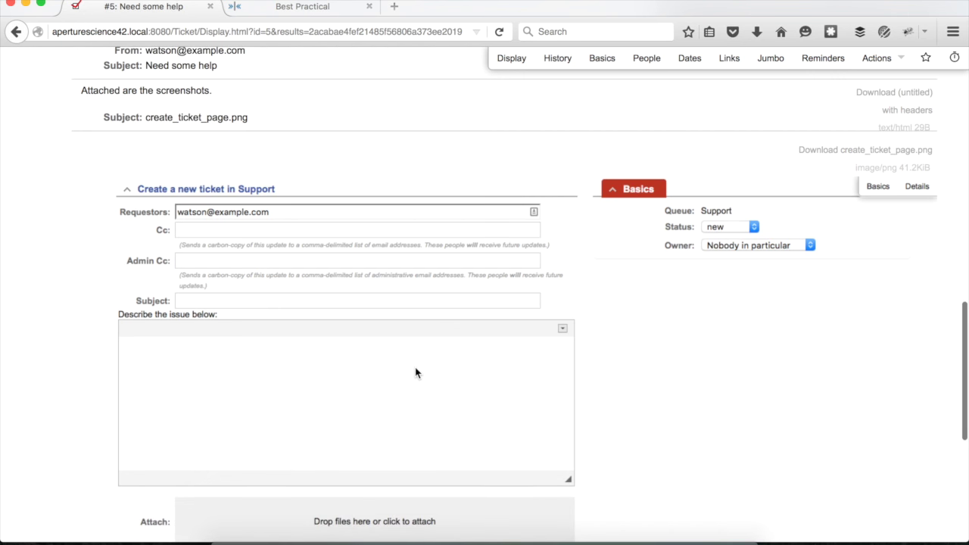
Step: Start a comment on ticket #5 and add the suggested colleague as a one-time Cc recipient
scroll(415, 372, "up", 20)
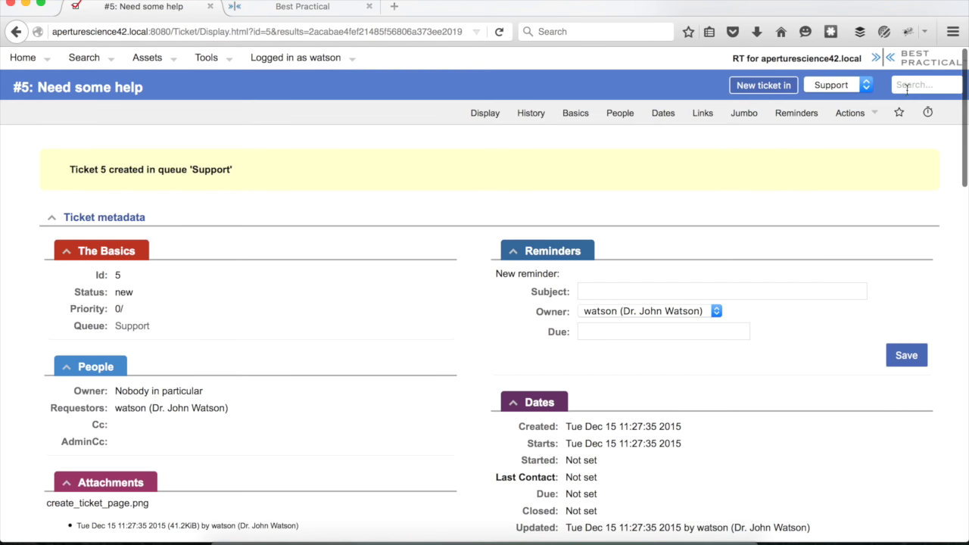
mouse_move(863, 118)
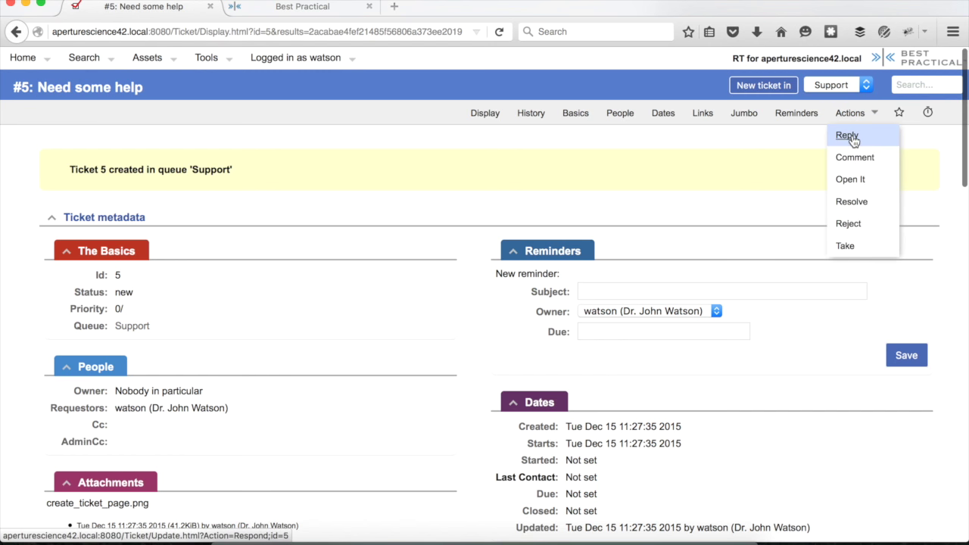
left_click(854, 158)
left_click(450, 182)
type("hol")
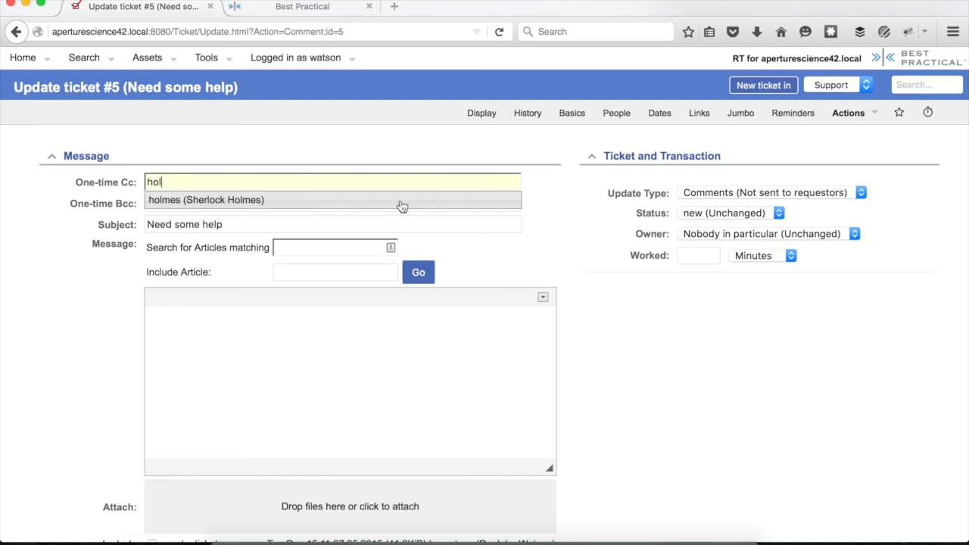
left_click(289, 203)
Step: Submit the comment "Check this out." with the ticket's existing create_ticket_page.png included, and check the ticket's attachments list
scroll(691, 396, "down", 2)
scroll(691, 396, "down", 2)
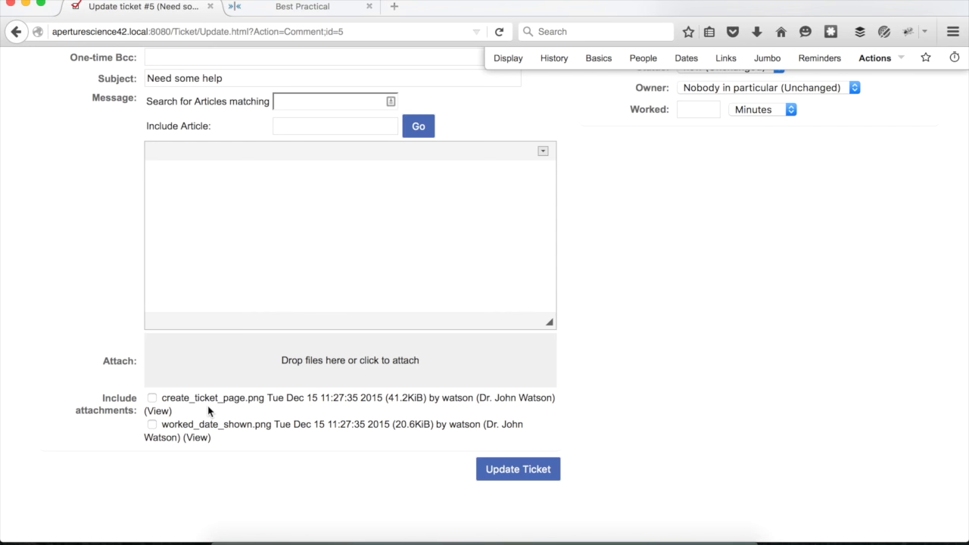
left_click(152, 398)
left_click(346, 273)
type("Check this out.")
left_click(546, 467)
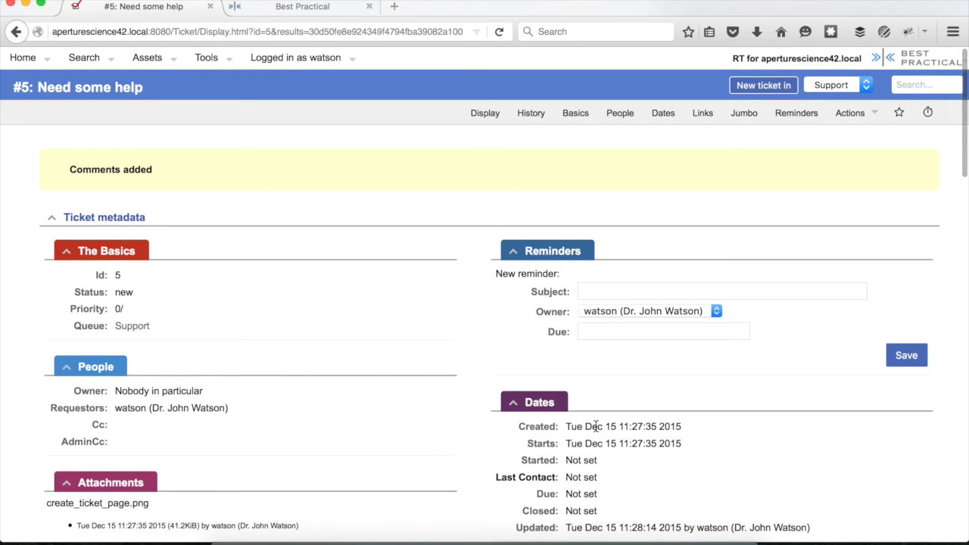
scroll(595, 427, "down", 3)
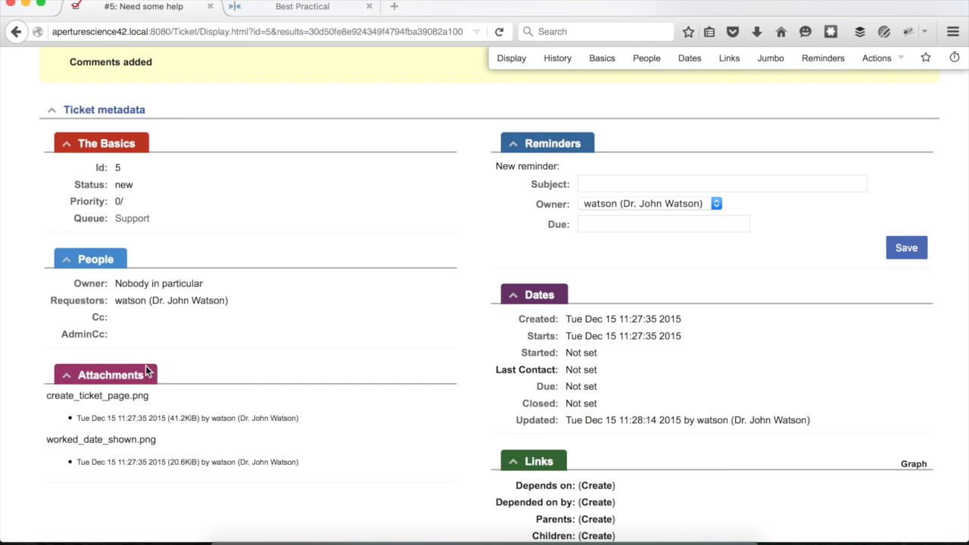
scroll(311, 374, "up", 3)
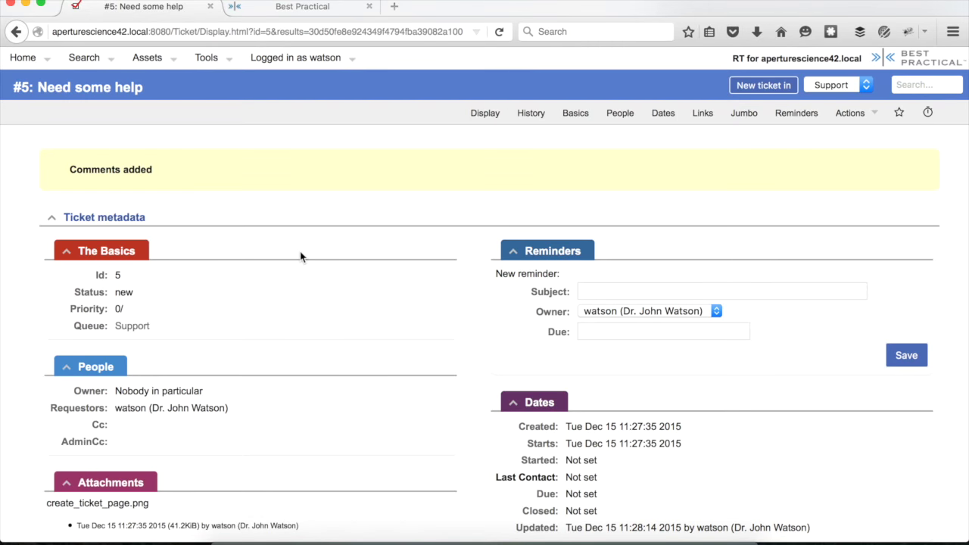
Step: Open the External storage section of the RT Config page in Best Practical's RT 4.4 documentation
left_click(297, 9)
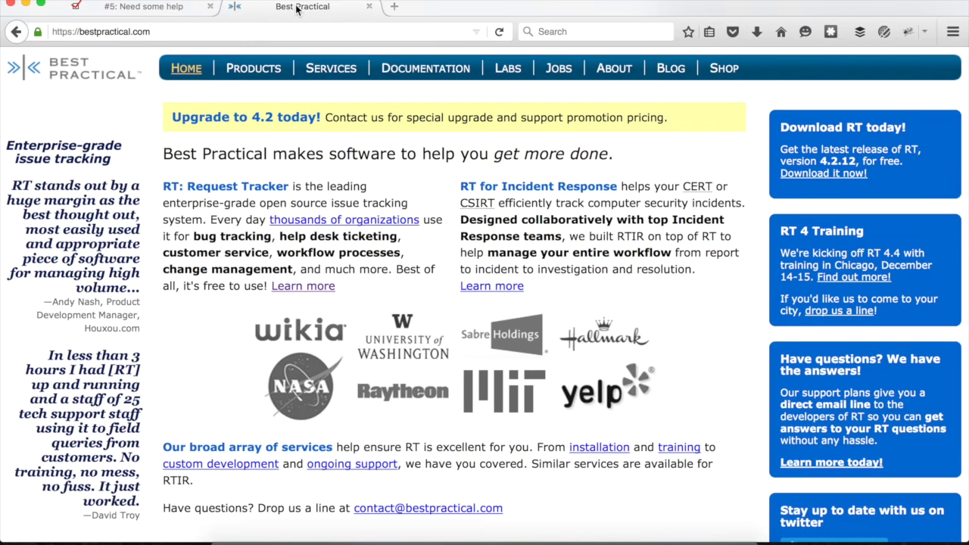
left_click(425, 68)
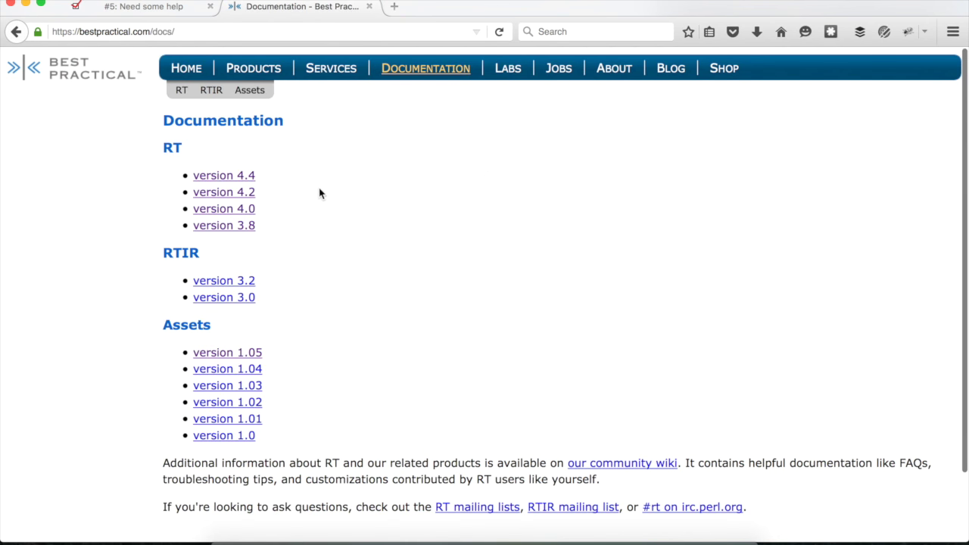
left_click(229, 177)
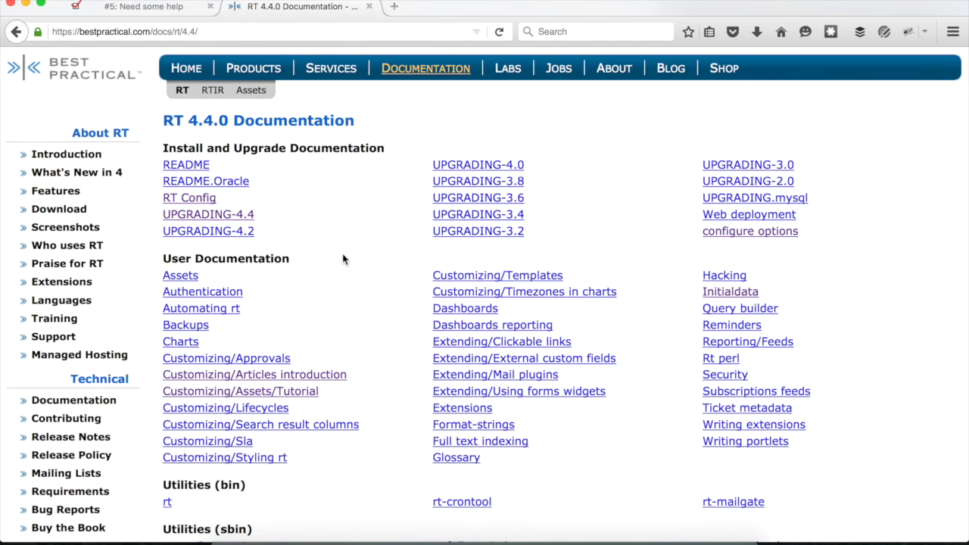
left_click(198, 200)
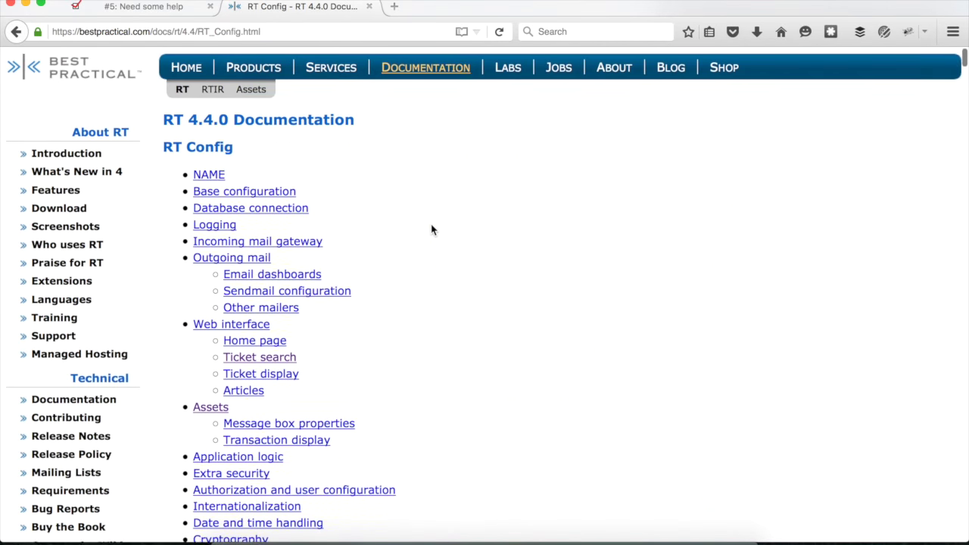
scroll(432, 229, "down", 5)
left_click(269, 306)
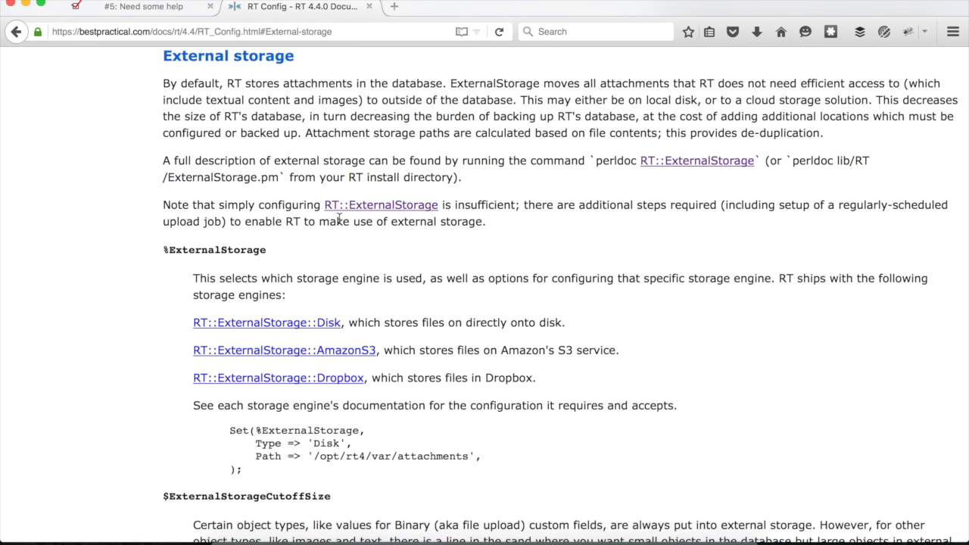
Step: Read about the external storage engines, cutoff size and direct link settings, and return to ticket #5
scroll(356, 221, "down", 3)
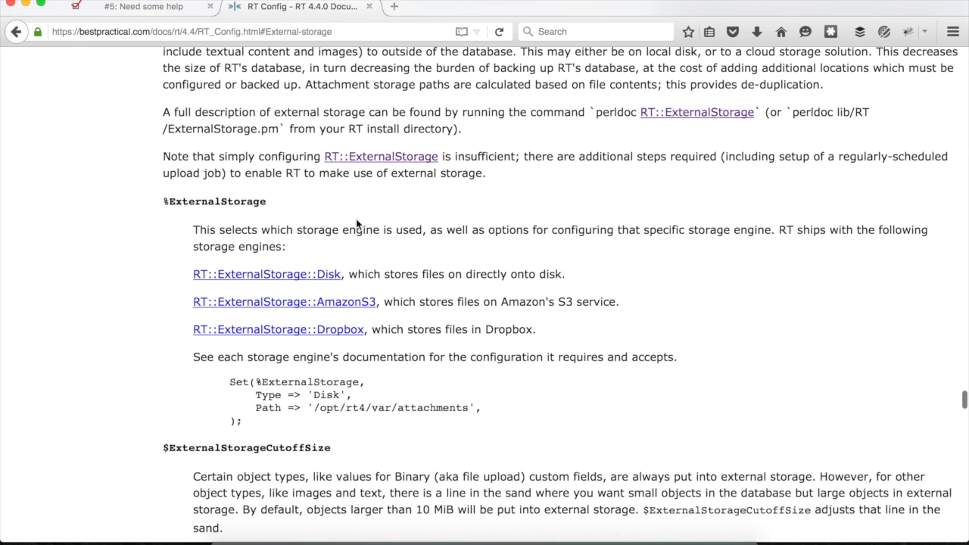
scroll(355, 225, "down", 5)
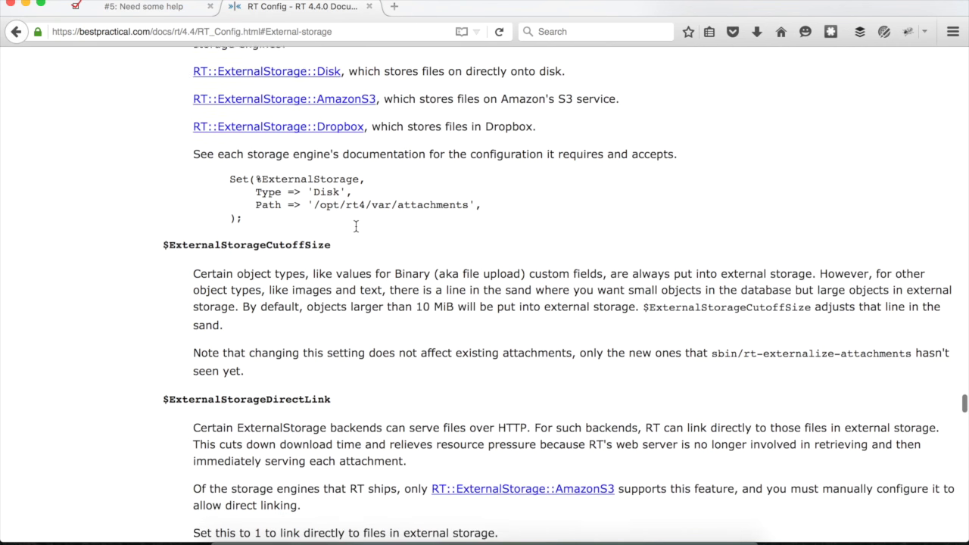
scroll(358, 230, "up", 3)
scroll(356, 246, "up", 2)
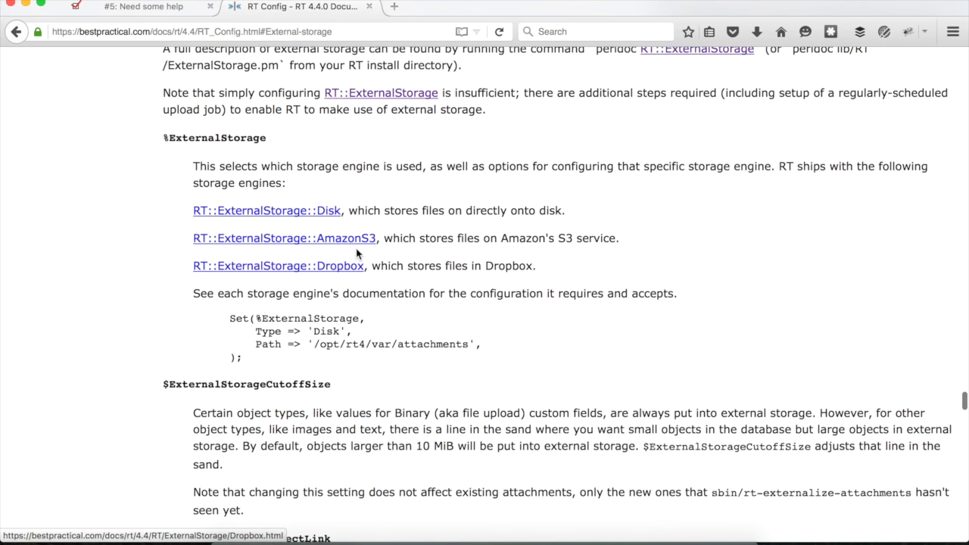
left_click(161, 8)
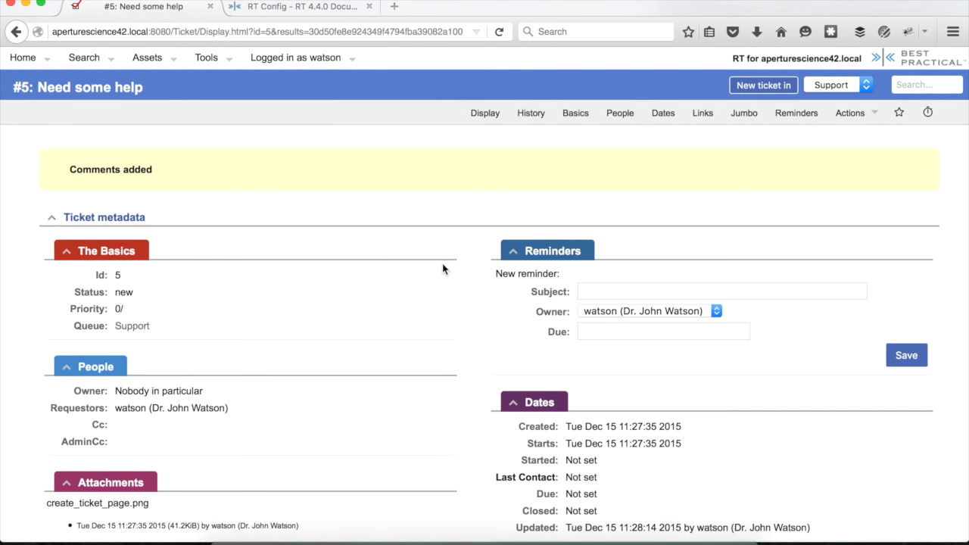